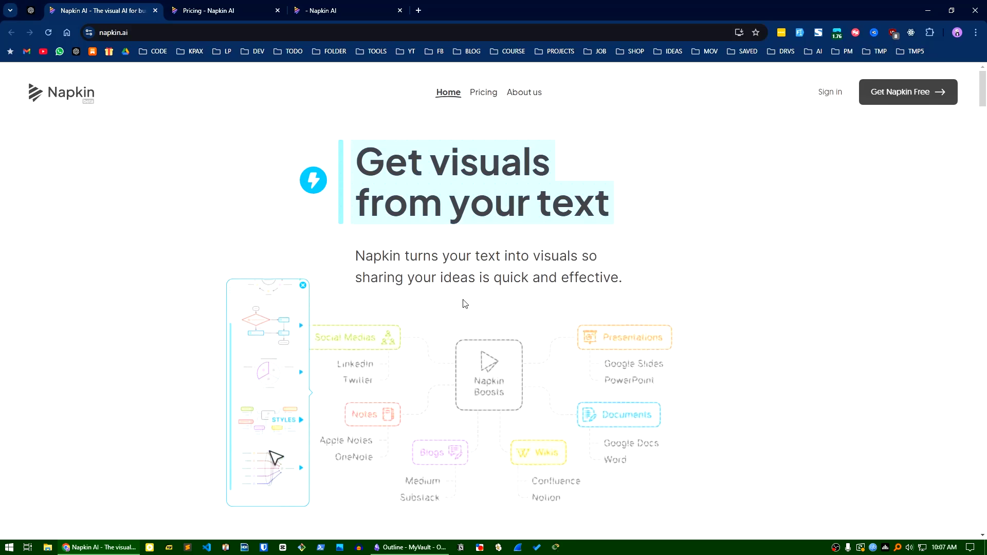
- Look through the Napkin home page's how-it-works steps, use cases and visuals gallery
{"action": "scroll", "coordinate": [475, 351], "scroll_direction": "down", "scroll_amount": 2}
{"action": "scroll", "coordinate": [475, 352], "scroll_direction": "down", "scroll_amount": 10}
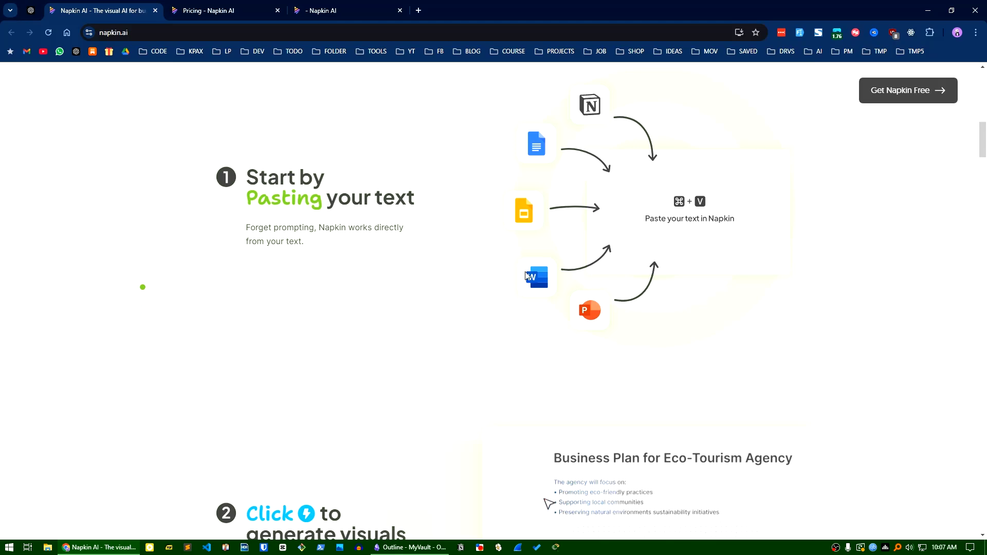
{"action": "scroll", "coordinate": [485, 289], "scroll_direction": "down", "scroll_amount": 5}
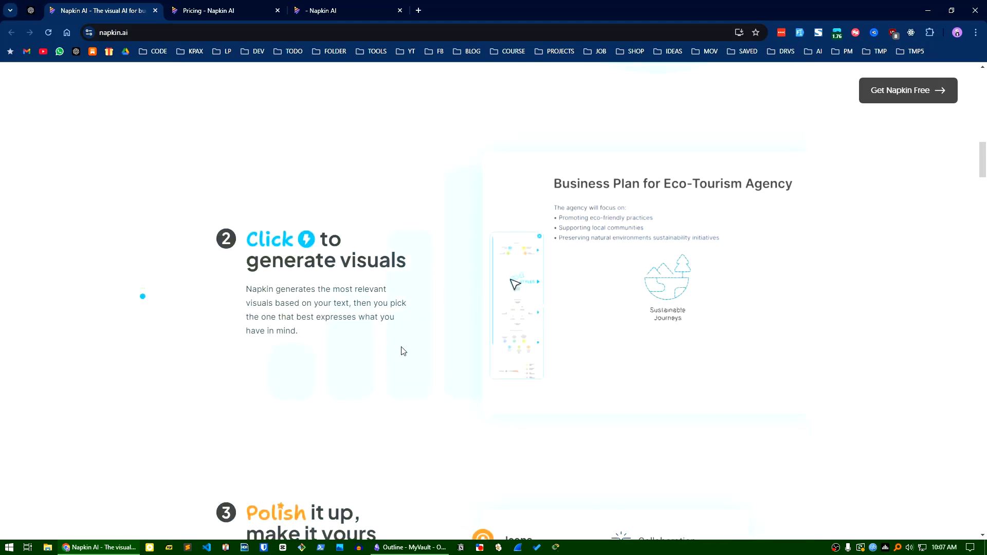
{"action": "scroll", "coordinate": [454, 372], "scroll_direction": "down", "scroll_amount": 5}
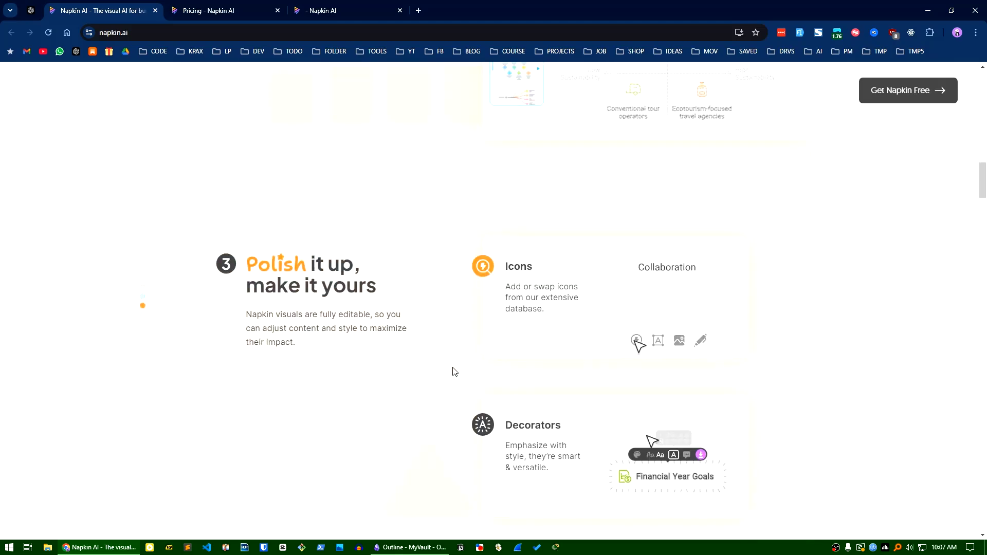
{"action": "scroll", "coordinate": [400, 357], "scroll_direction": "down", "scroll_amount": 10}
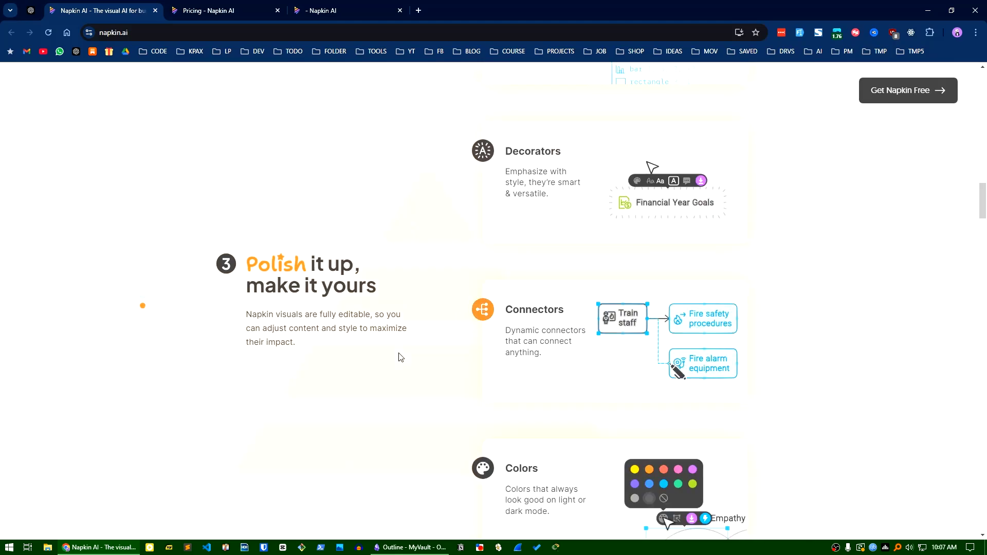
{"action": "scroll", "coordinate": [401, 357], "scroll_direction": "down", "scroll_amount": 2}
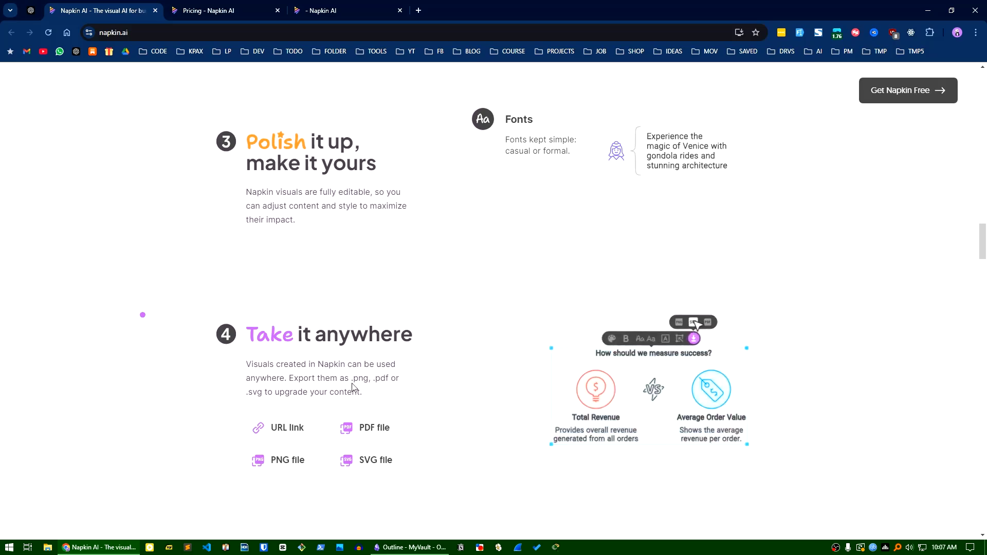
{"action": "scroll", "coordinate": [390, 367], "scroll_direction": "down", "scroll_amount": 10}
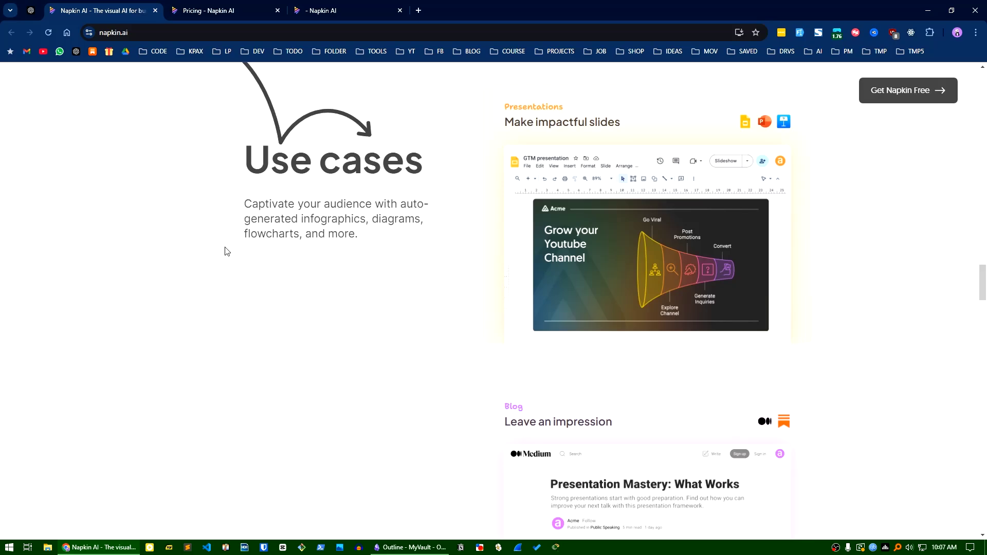
{"action": "scroll", "coordinate": [365, 357], "scroll_direction": "down", "scroll_amount": 8}
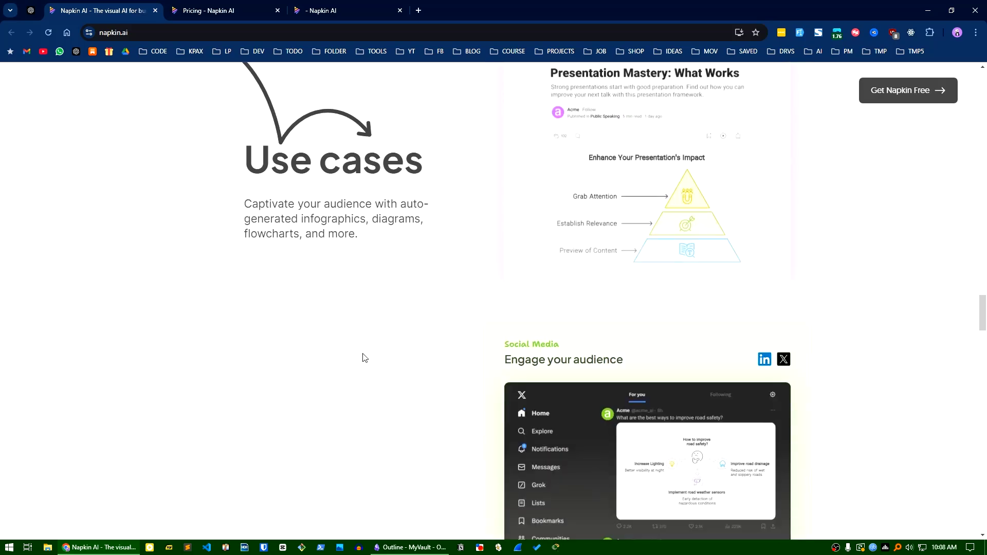
{"action": "scroll", "coordinate": [363, 358], "scroll_direction": "down", "scroll_amount": 3}
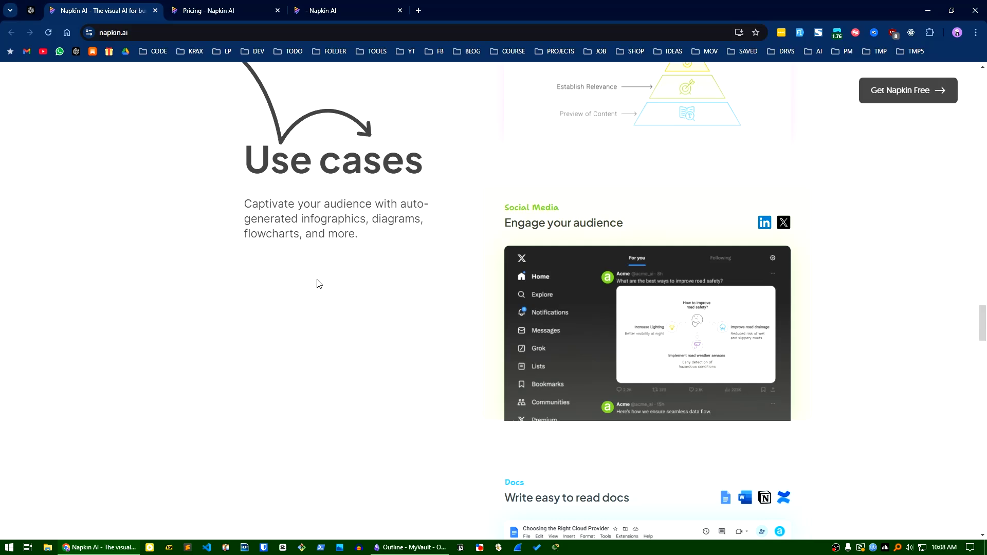
{"action": "scroll", "coordinate": [363, 314], "scroll_direction": "down", "scroll_amount": 5}
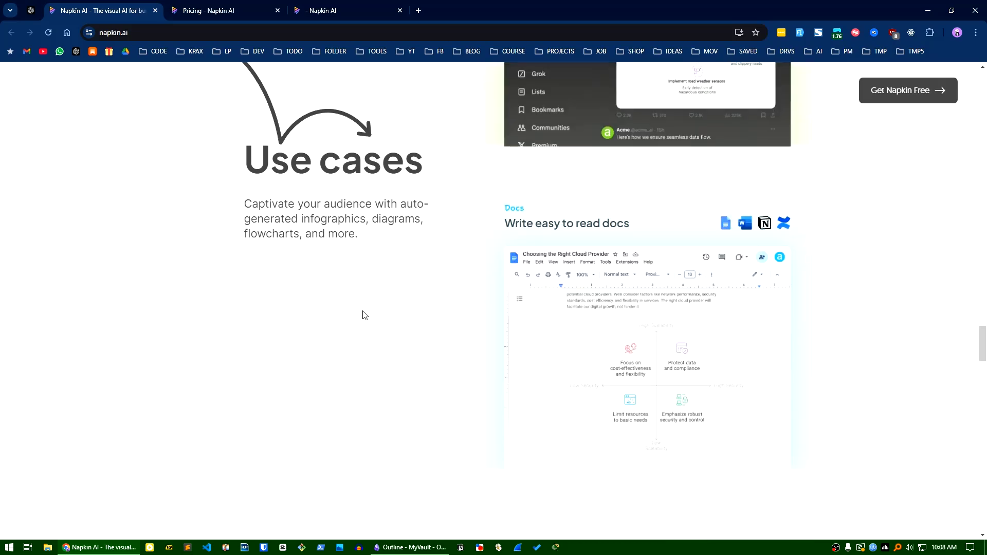
{"action": "scroll", "coordinate": [364, 314], "scroll_direction": "down", "scroll_amount": 5}
{"action": "scroll", "coordinate": [364, 314], "scroll_direction": "down", "scroll_amount": 2}
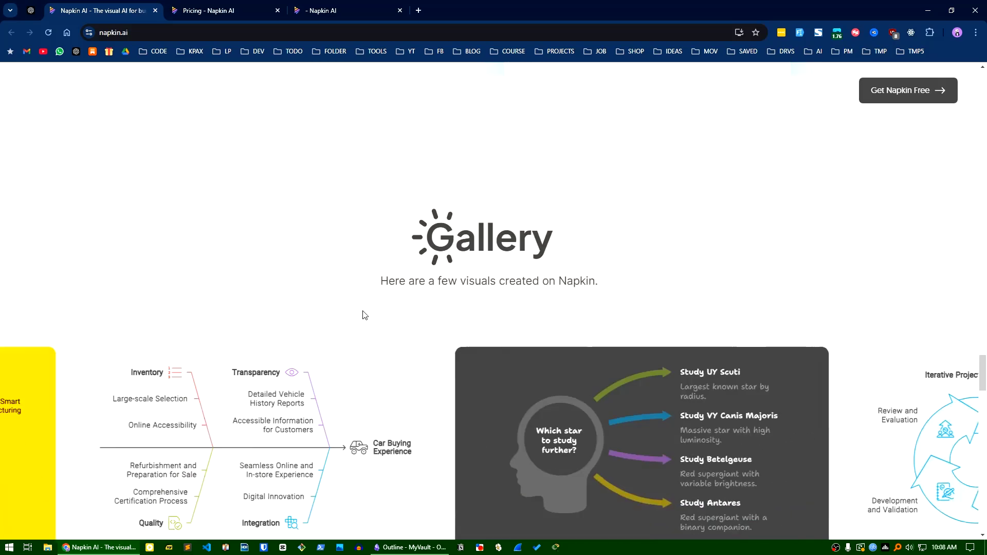
{"action": "scroll", "coordinate": [364, 315], "scroll_direction": "up", "scroll_amount": 8}
{"action": "scroll", "coordinate": [362, 314], "scroll_direction": "up", "scroll_amount": 15}
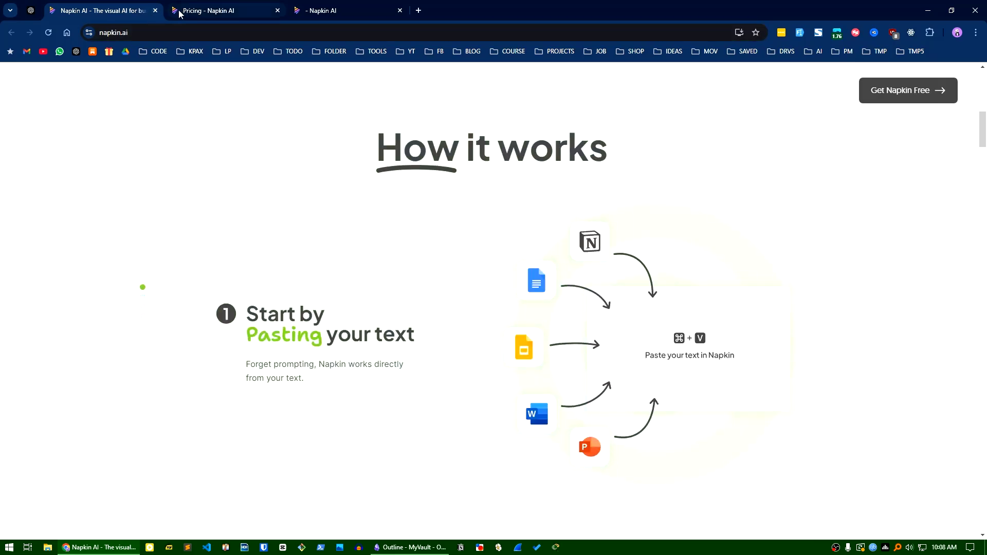
- Close the home page and review the features of the Starter, Professional and Enterprise plans on the pricing page
{"action": "left_click", "coordinate": [155, 11]}
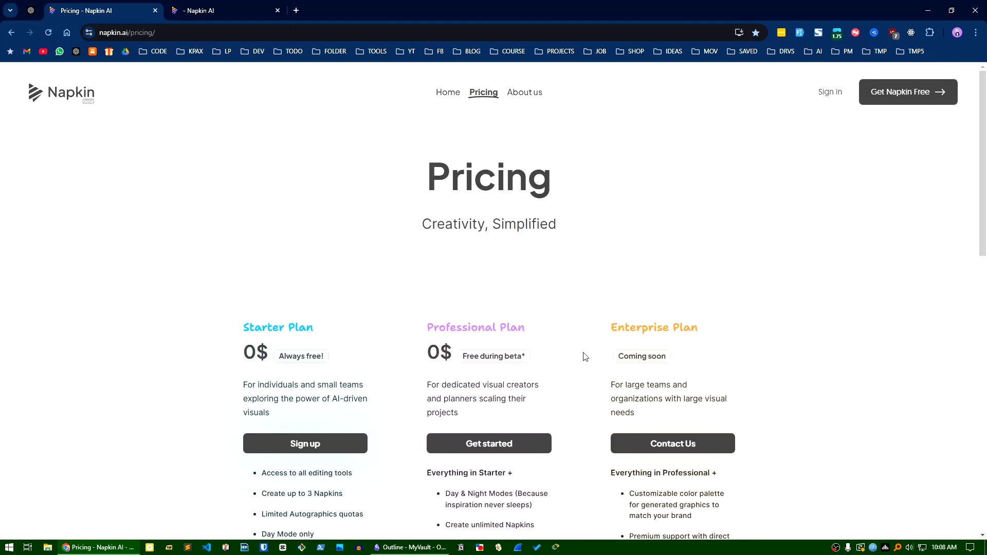
{"action": "scroll", "coordinate": [476, 339], "scroll_direction": "down", "scroll_amount": 8}
{"action": "scroll", "coordinate": [478, 343], "scroll_direction": "up", "scroll_amount": 5}
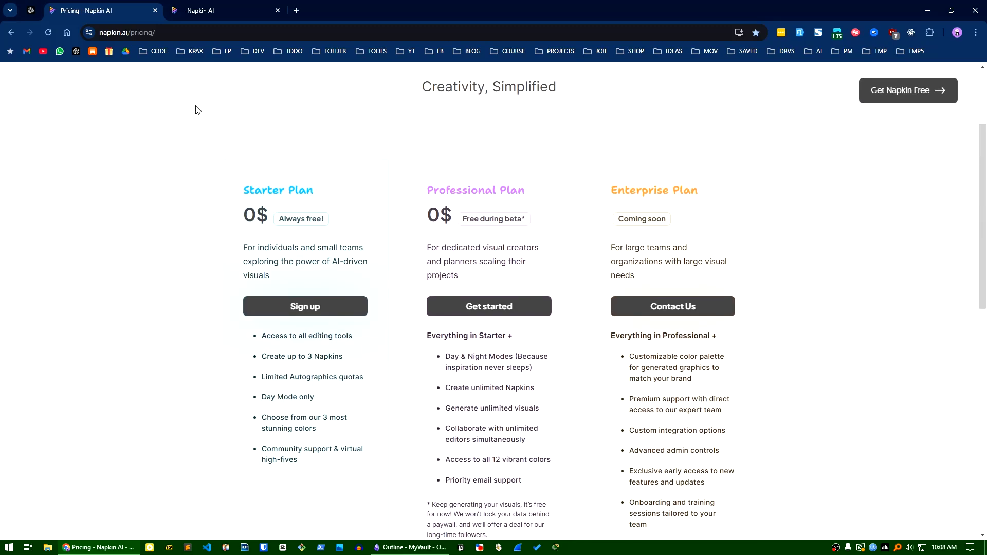
- Close the pricing page and start creating the first Napkin by pasting existing text content
{"action": "left_click", "coordinate": [181, 11]}
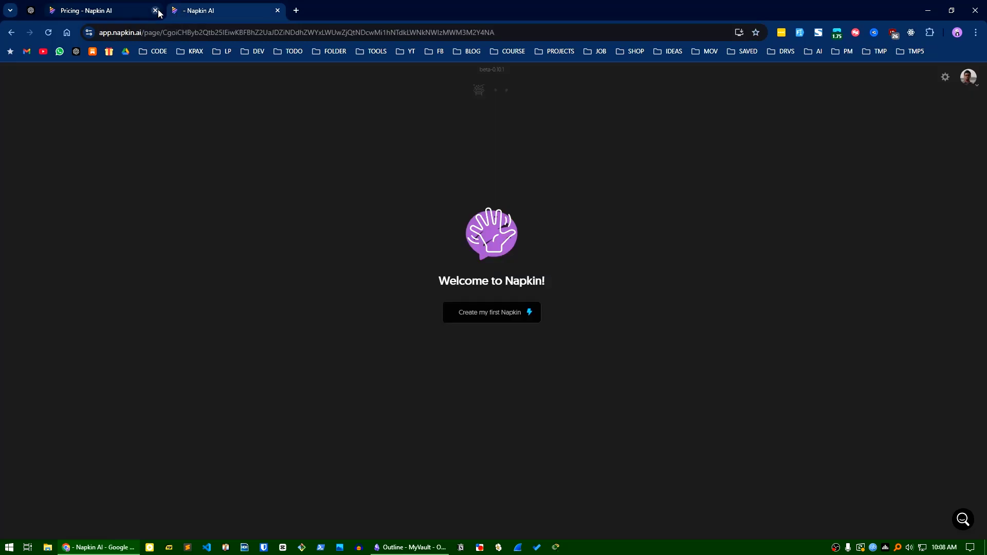
{"action": "left_click", "coordinate": [155, 11]}
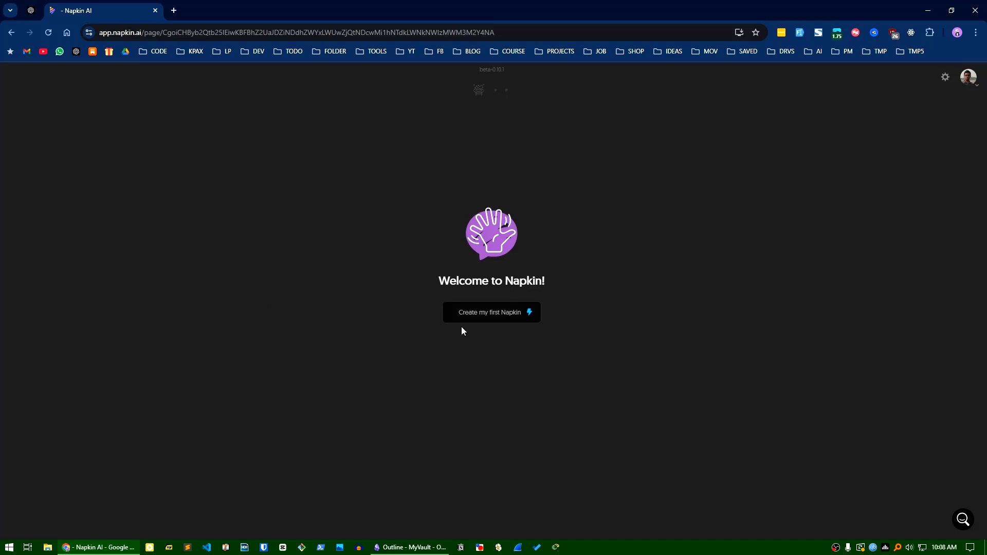
{"action": "left_click", "coordinate": [491, 315]}
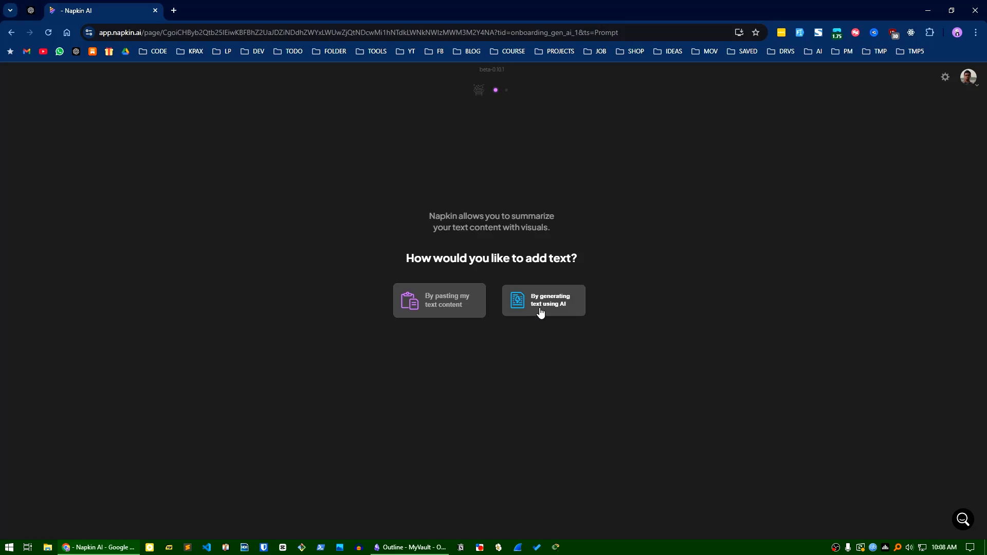
{"action": "left_click", "coordinate": [445, 303]}
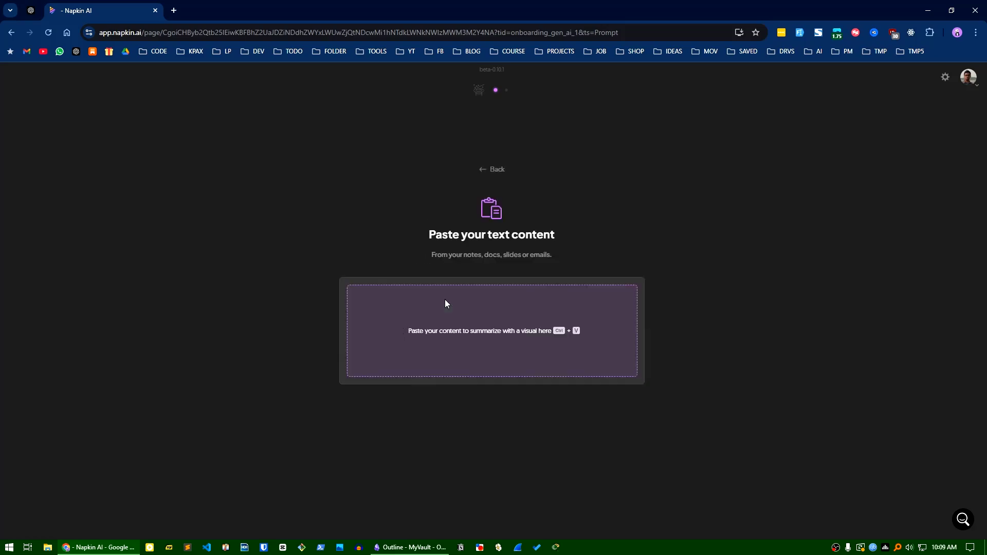
- Copy the full text of the Outline note in Obsidian and paste it into the new Napkin as its content
{"action": "left_click", "coordinate": [411, 547]}
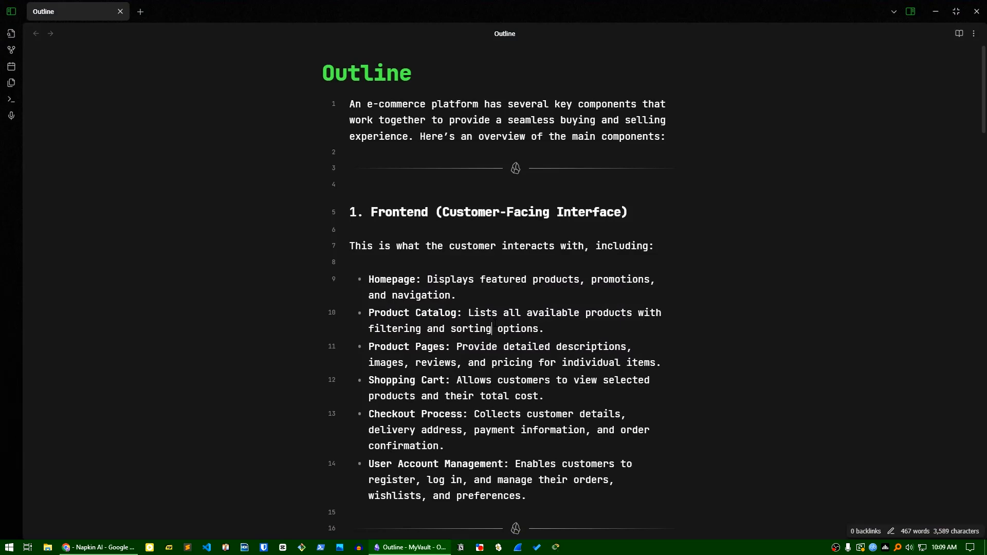
{"action": "key", "text": "ctrl+a"}
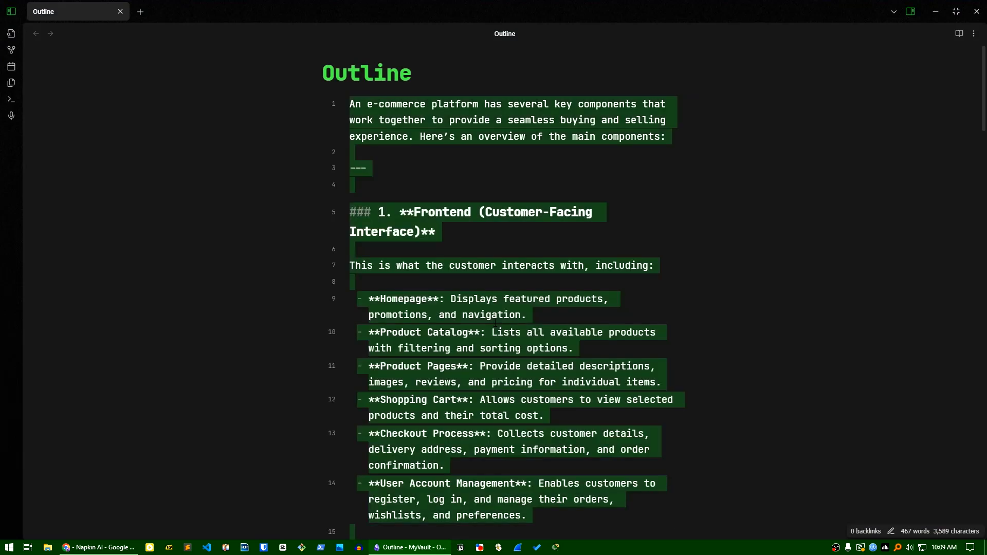
{"action": "right_click", "coordinate": [475, 304]}
{"action": "left_click", "coordinate": [510, 400]}
{"action": "left_click", "coordinate": [98, 546]}
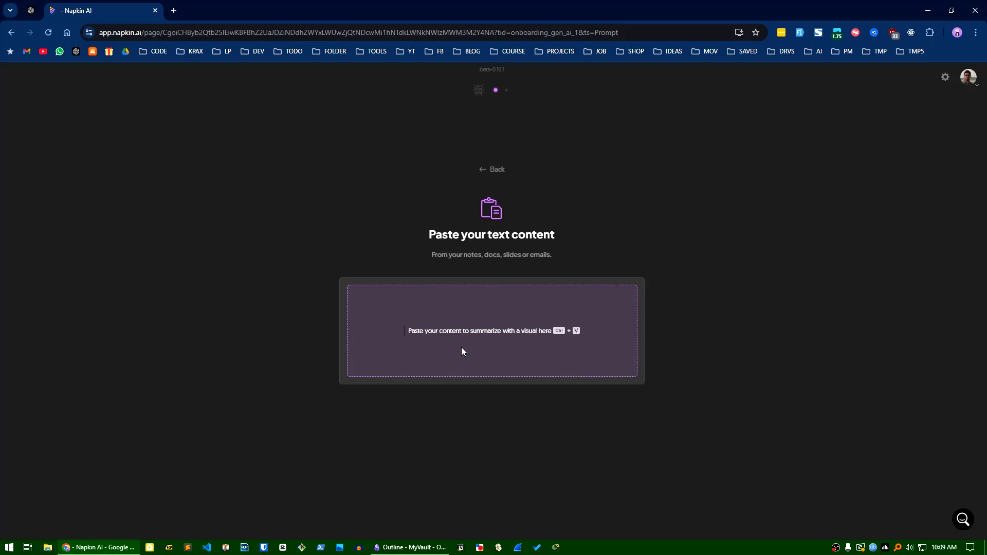
{"action": "key", "text": "ctrl+v"}
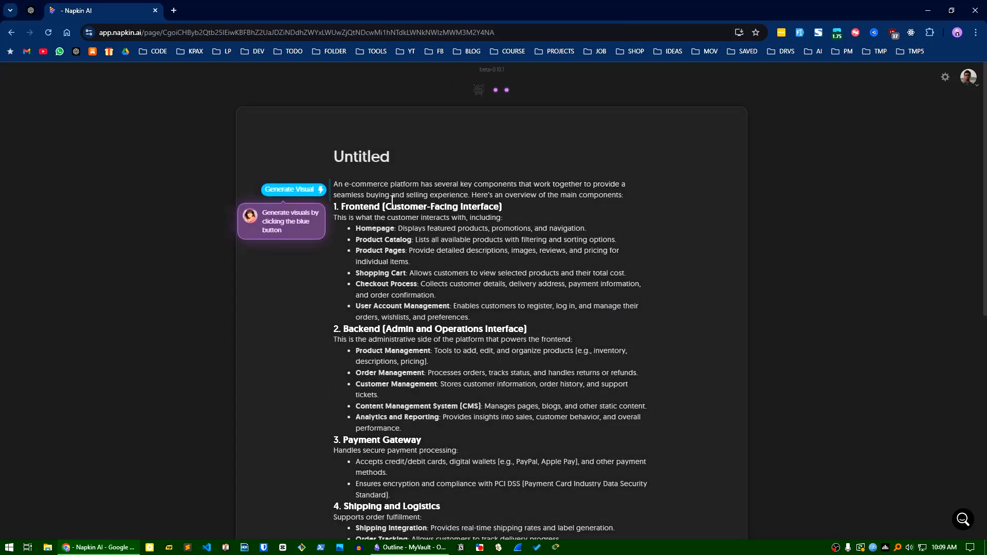
- Look over the pasted e-commerce text and compare it with the source Outline note in Obsidian
{"action": "scroll", "coordinate": [392, 201], "scroll_direction": "down", "scroll_amount": 8}
{"action": "scroll", "coordinate": [334, 221], "scroll_direction": "up", "scroll_amount": 8}
{"action": "left_click", "coordinate": [411, 548]}
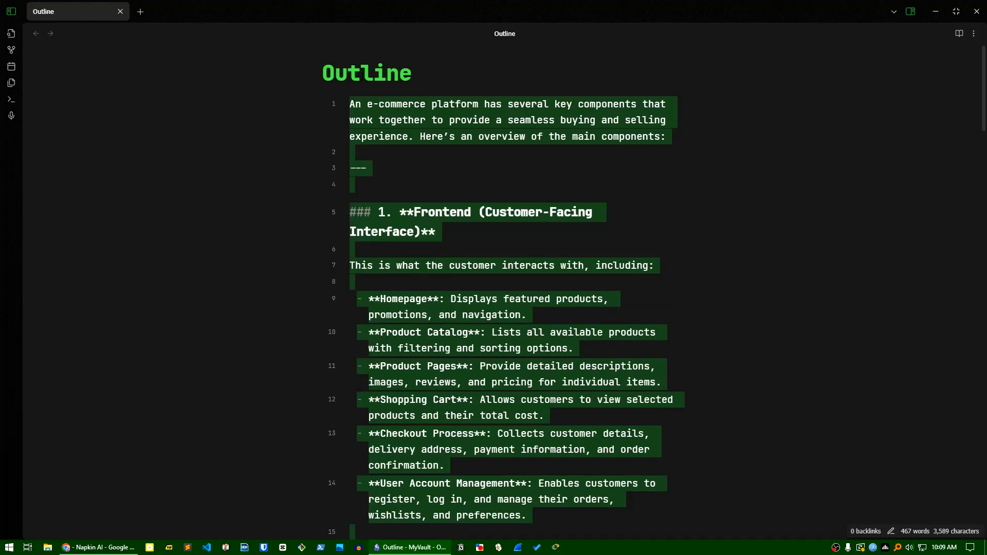
{"action": "left_click", "coordinate": [97, 548]}
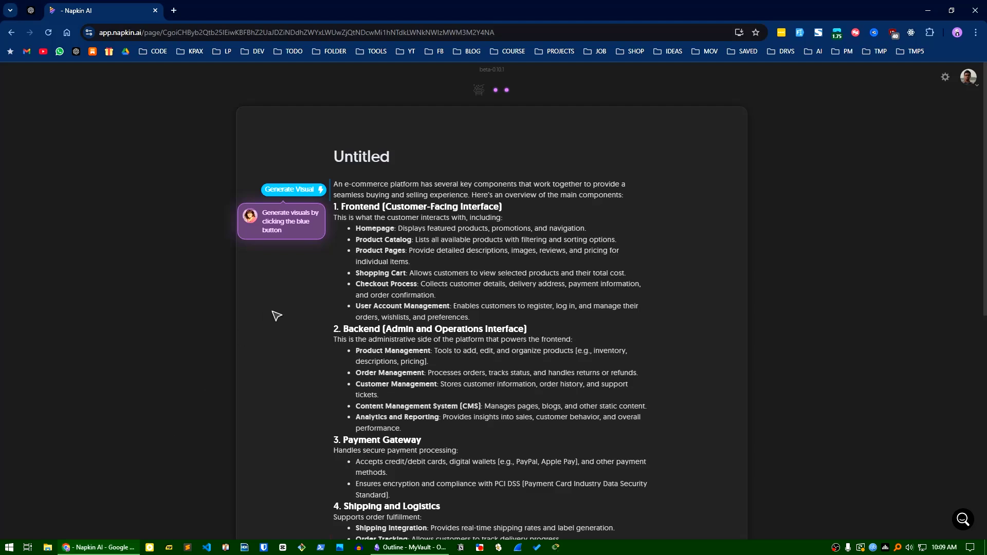
- Title the Napkin document "E-commerce components"
{"action": "left_click", "coordinate": [361, 163]}
{"action": "type", "text": "E-comm"}
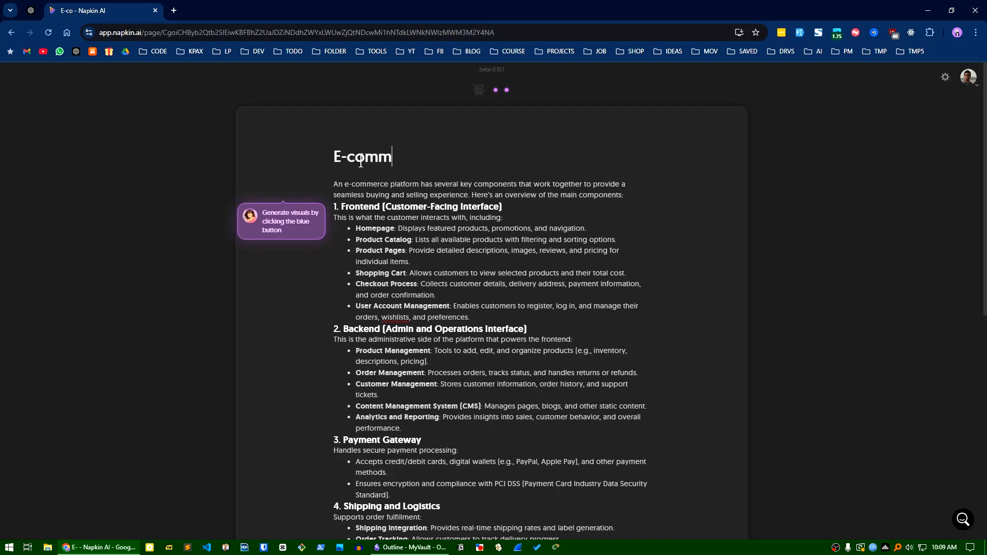
{"action": "type", "text": "erce comp"}
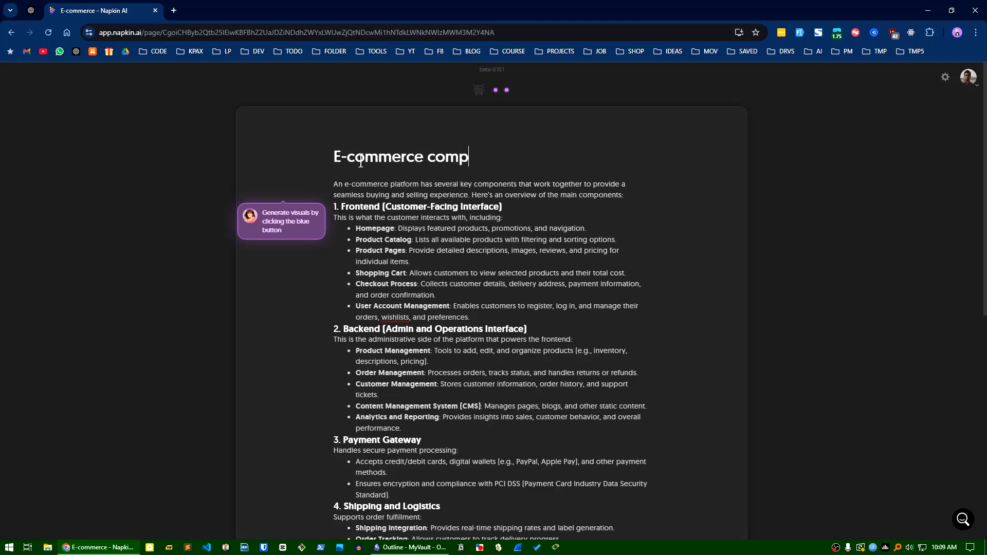
{"action": "type", "text": "onents"}
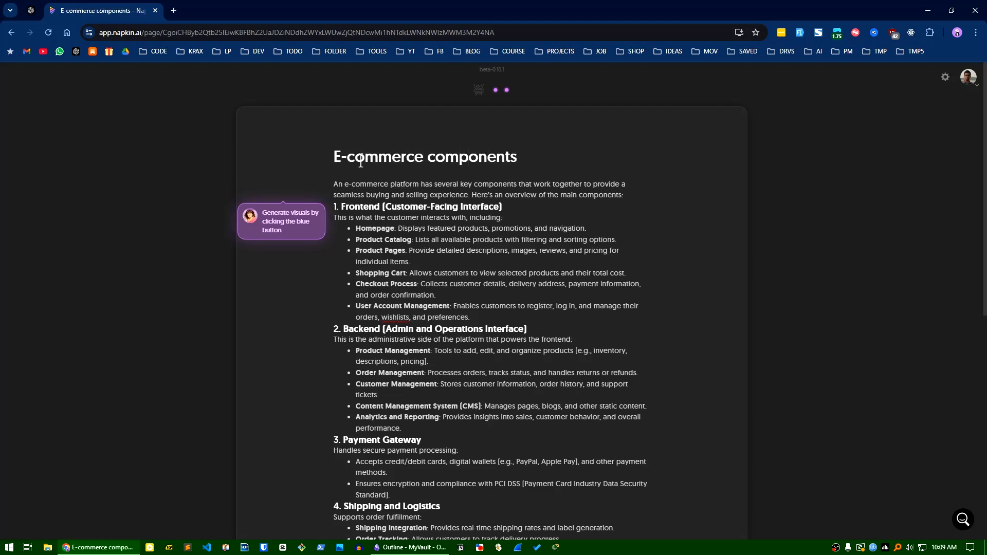
- Generate a visual from the whole "1. Frontend (Customer-Facing Interface)" section, including its bullet list
{"action": "mouse_move", "coordinate": [385, 247]}
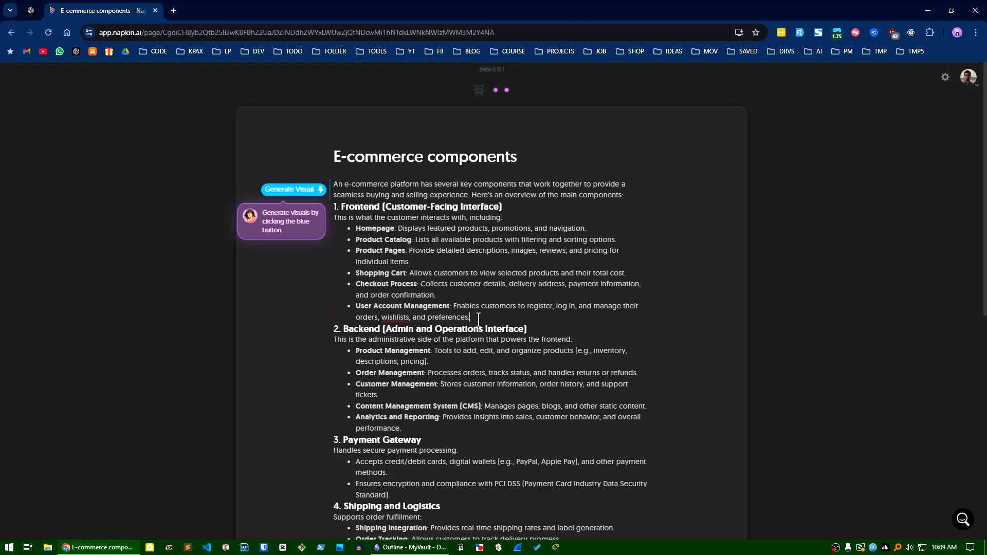
{"action": "left_click_drag", "start_coordinate": [477, 319], "coordinate": [332, 207]}
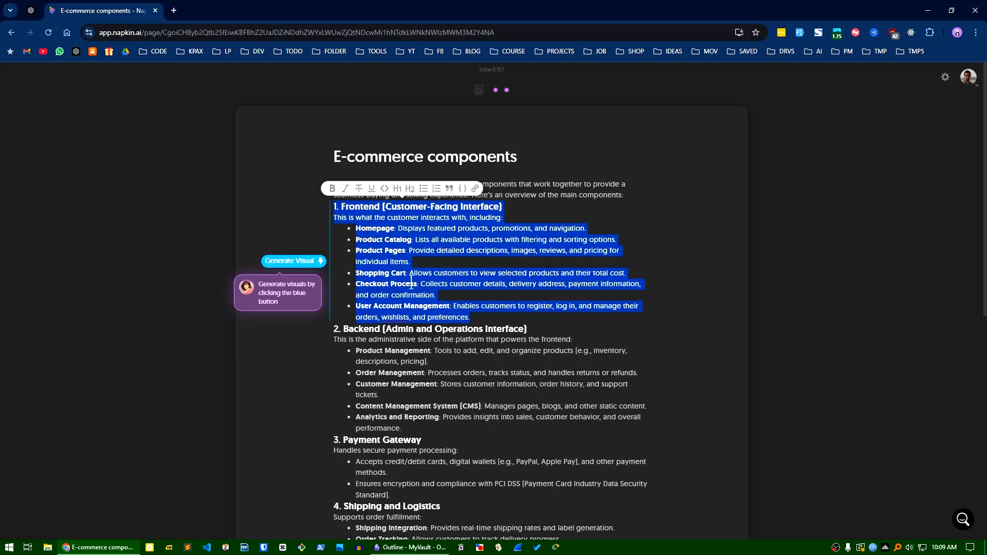
{"action": "left_click", "coordinate": [296, 262]}
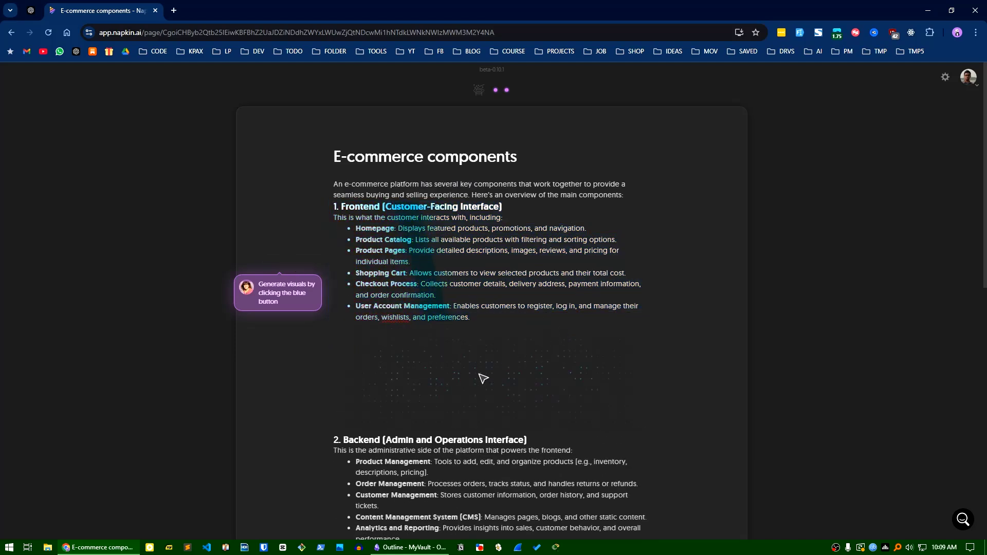